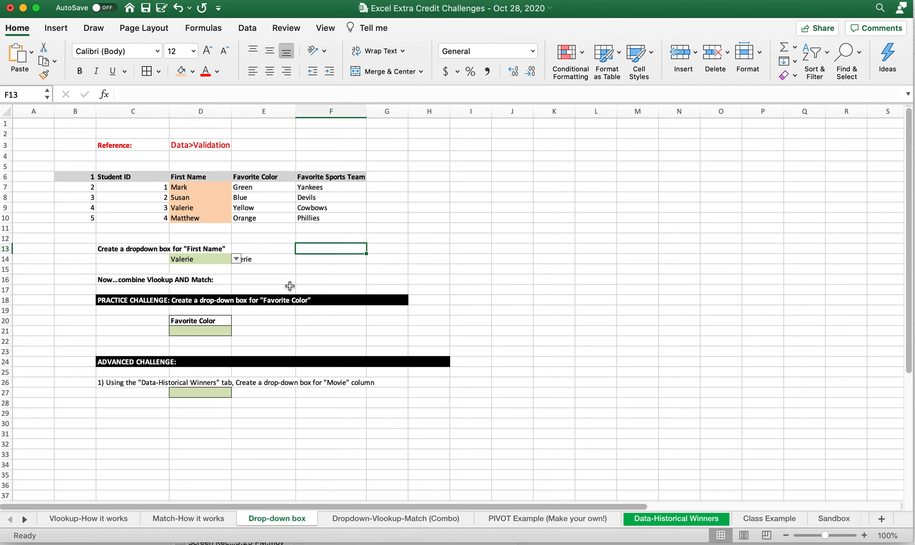
Step: Clear the leftover text from cell E14
click(298, 258)
click(275, 257)
key(BackSpace)
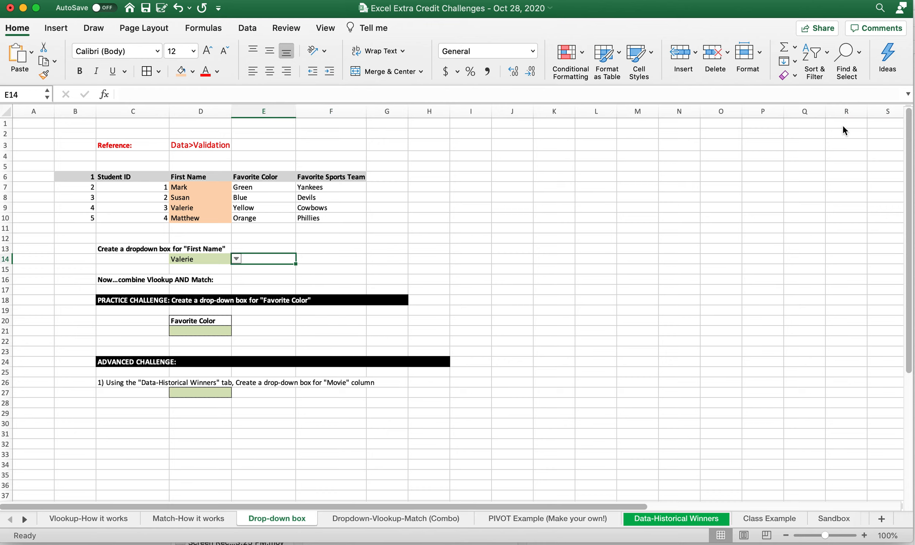
Step: Enter Vlerie in F14 and delete it again
key(Right)
text(Vlerie)
key(Return)
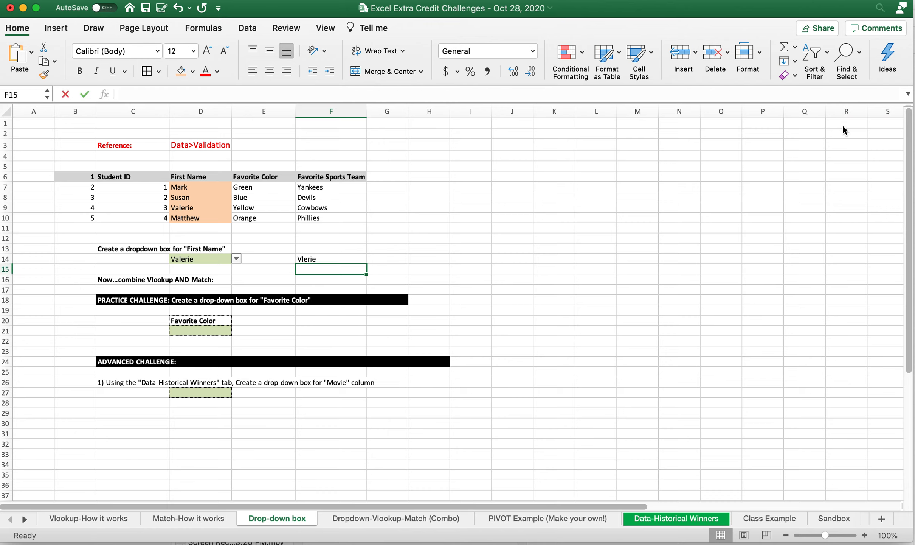
key(Up)
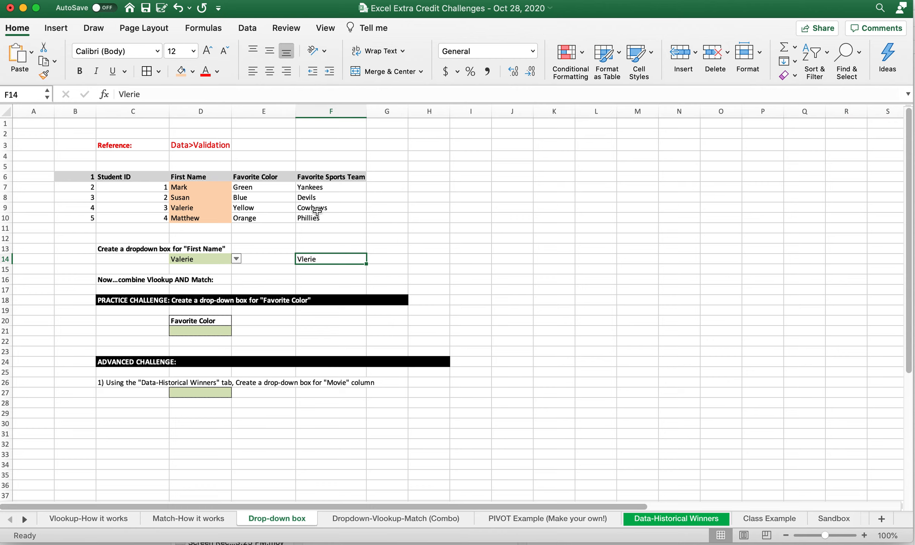
click(323, 260)
key(Delete)
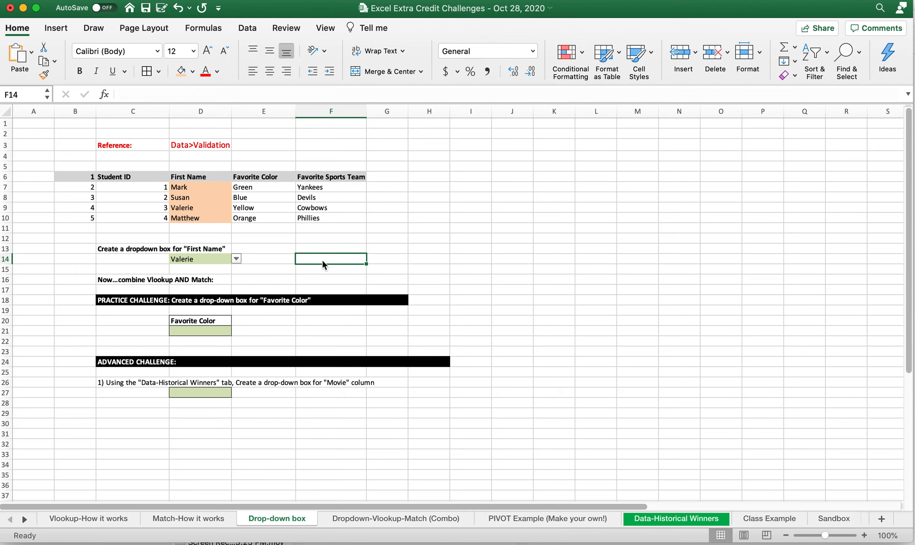
Step: Open the First Name drop-down in D14 to review its list of names
click(266, 257)
click(237, 259)
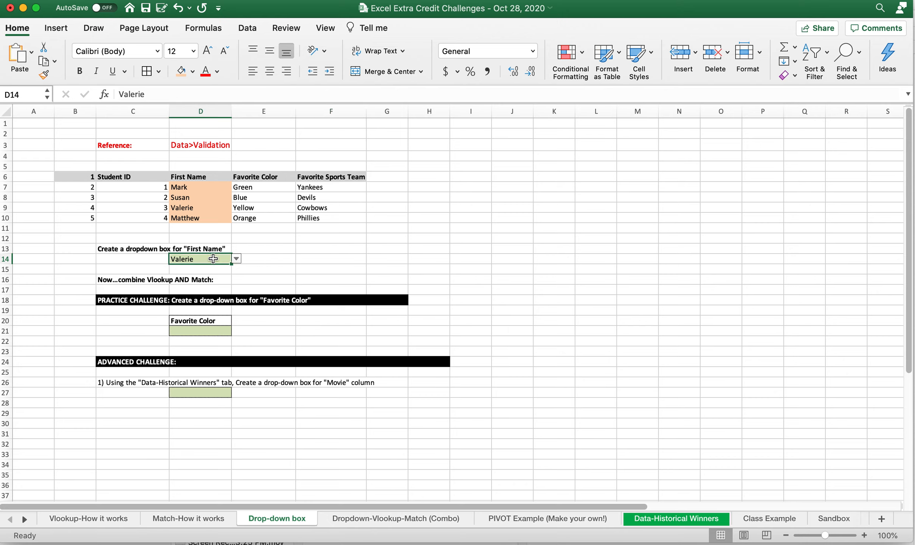
click(236, 258)
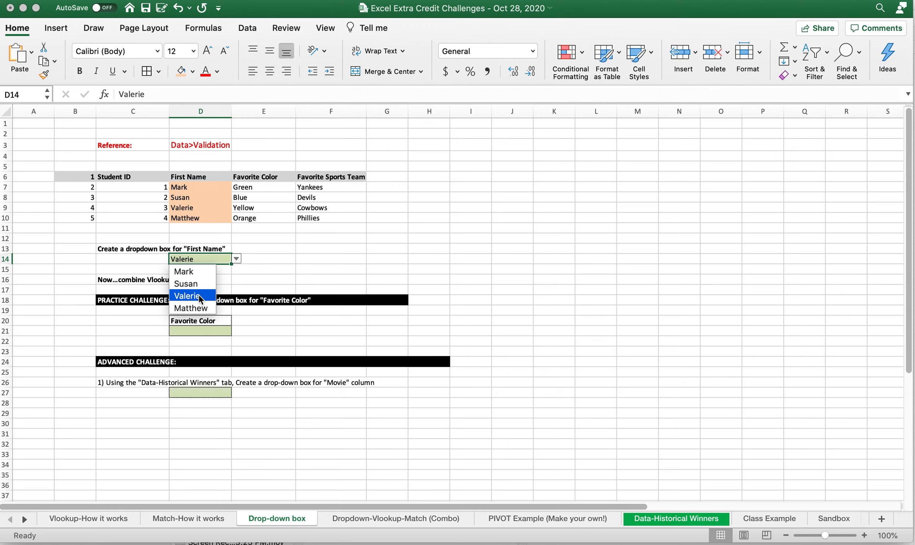
click(330, 261)
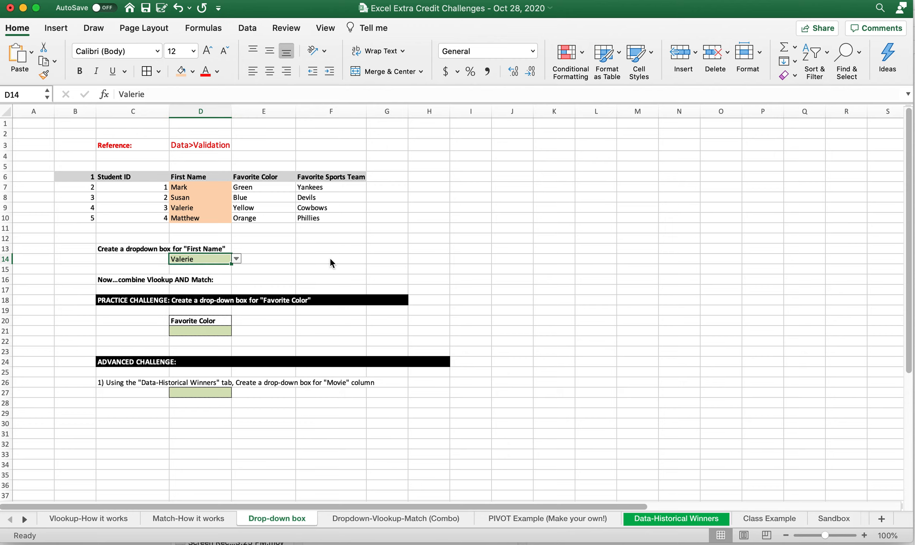
Step: Test entering John in F14 beside the drop-down, compare it with the name list, and remove it
click(337, 259)
text(John)
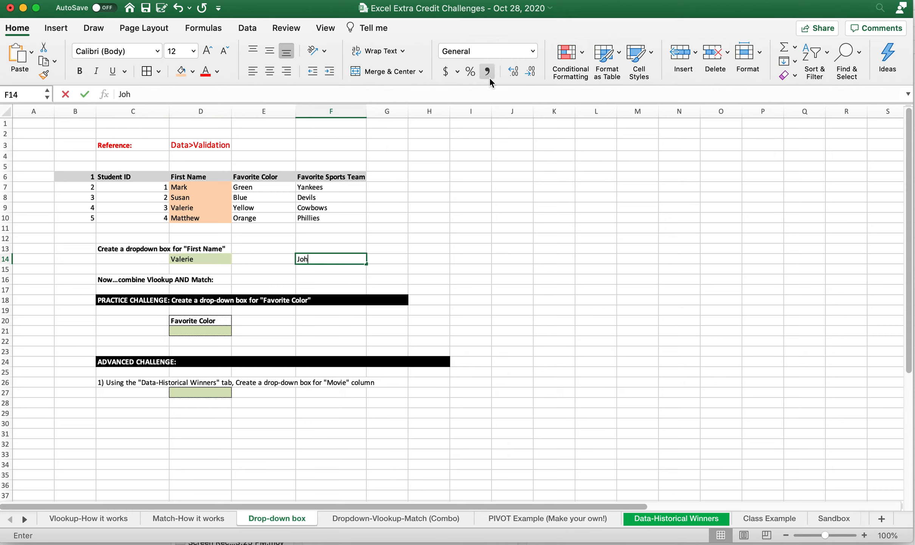
key(Return)
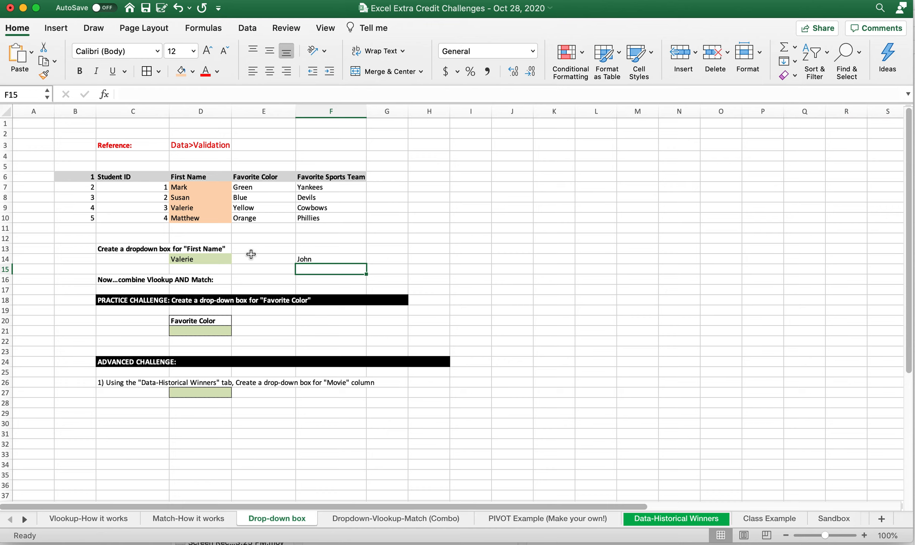
click(206, 259)
click(236, 259)
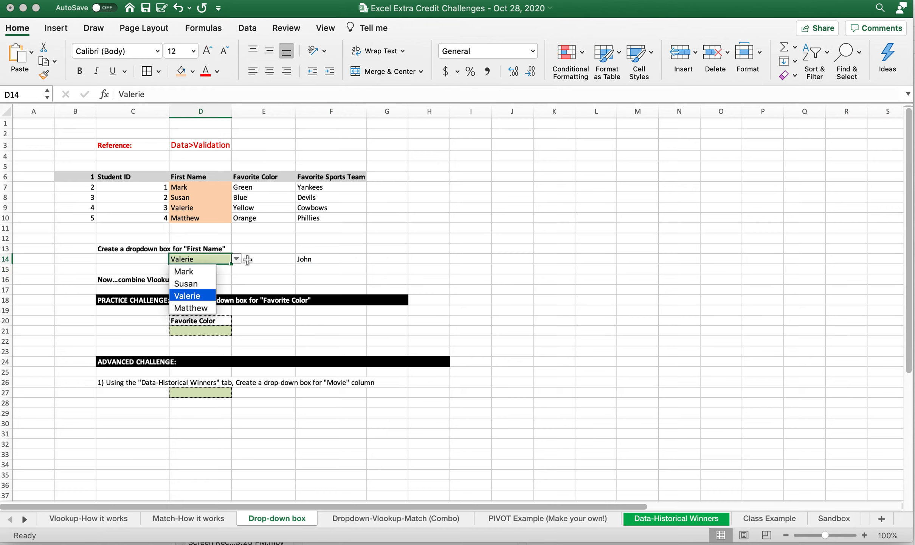
click(319, 259)
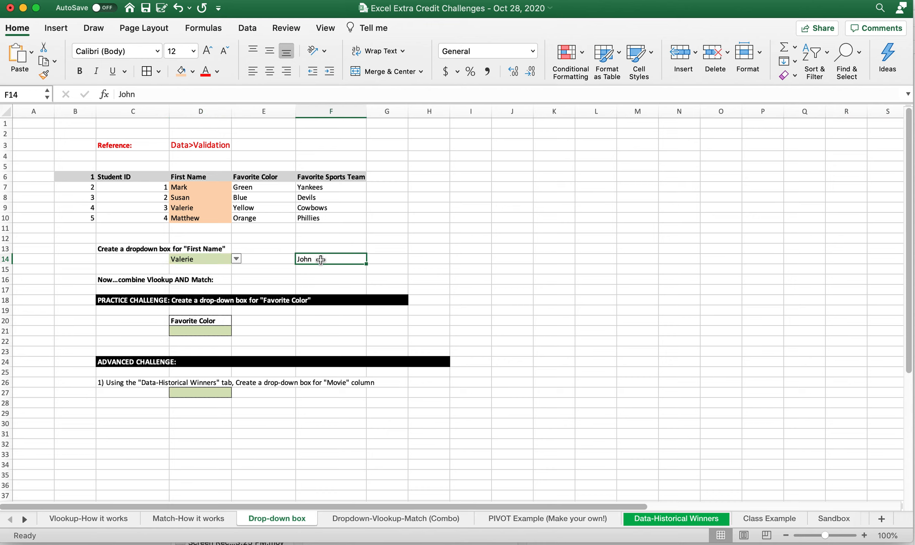
key(Delete)
Step: Copy the blank cell E14 and paste it over D14 to remove the existing drop-down
click(276, 251)
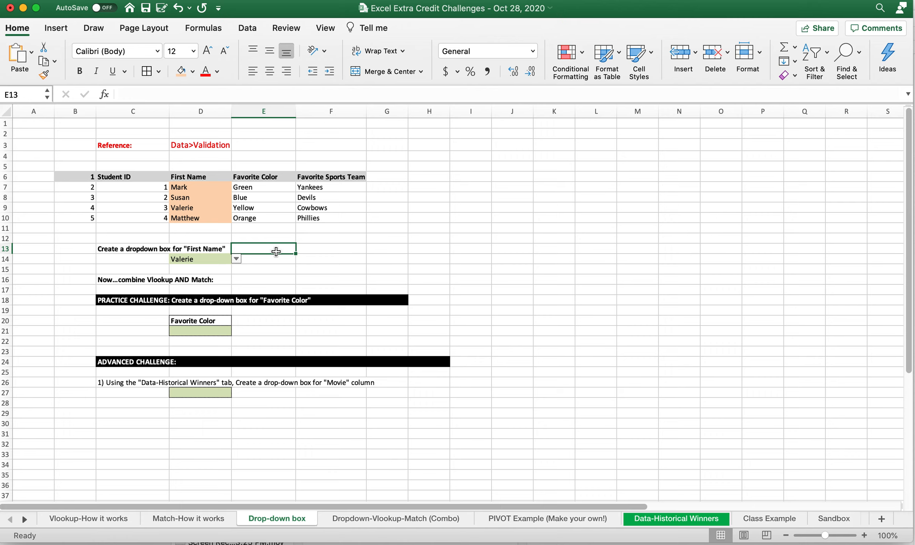
click(269, 259)
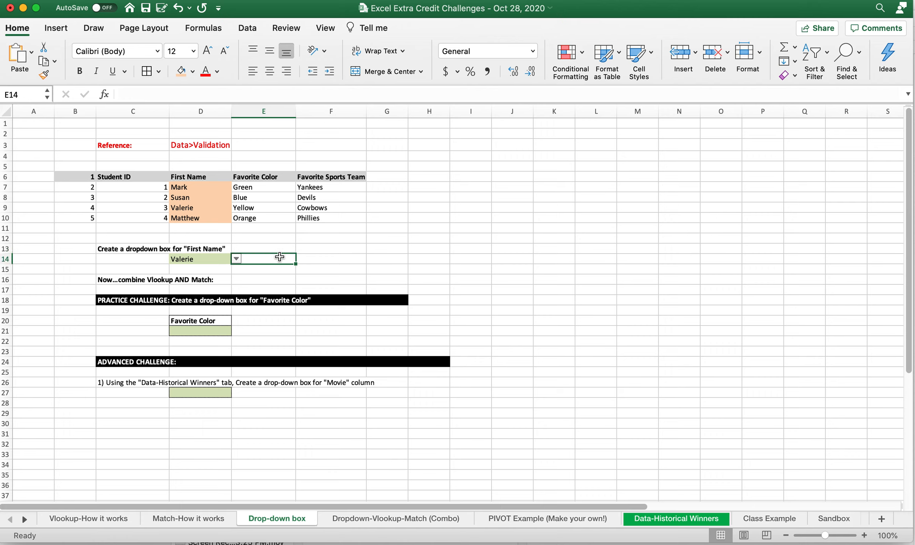
key(cmd+c)
key(Left)
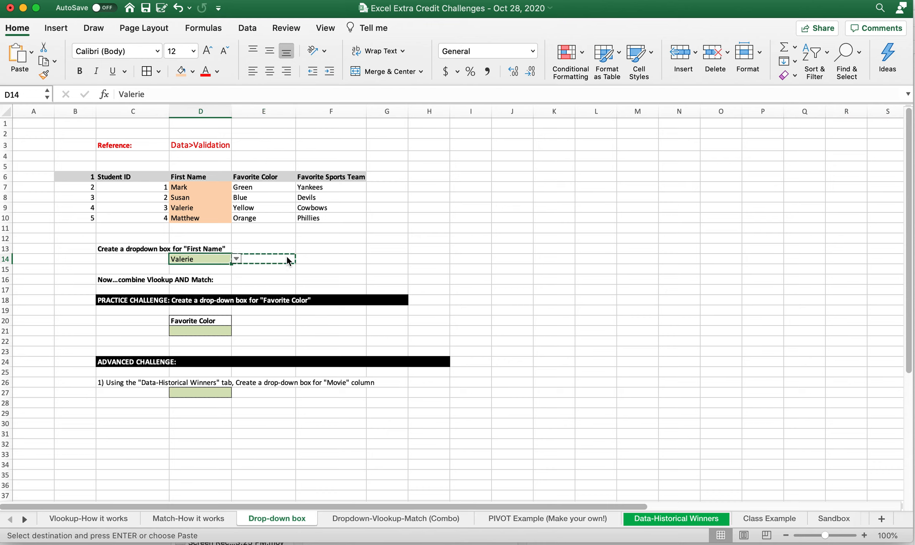
key(cmd+v)
Step: Copy blank F14 and paste it over D14:E14 to clear any remaining validation
click(318, 257)
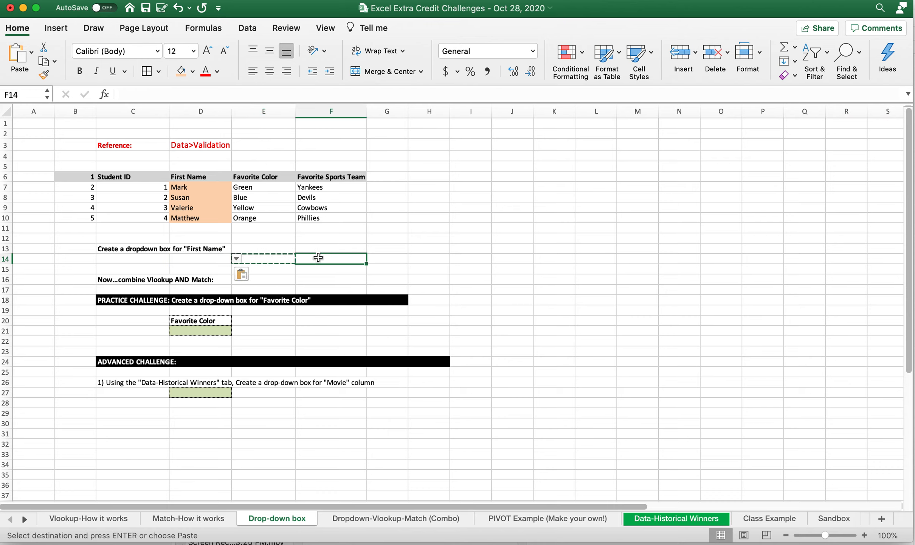
click(368, 267)
click(338, 258)
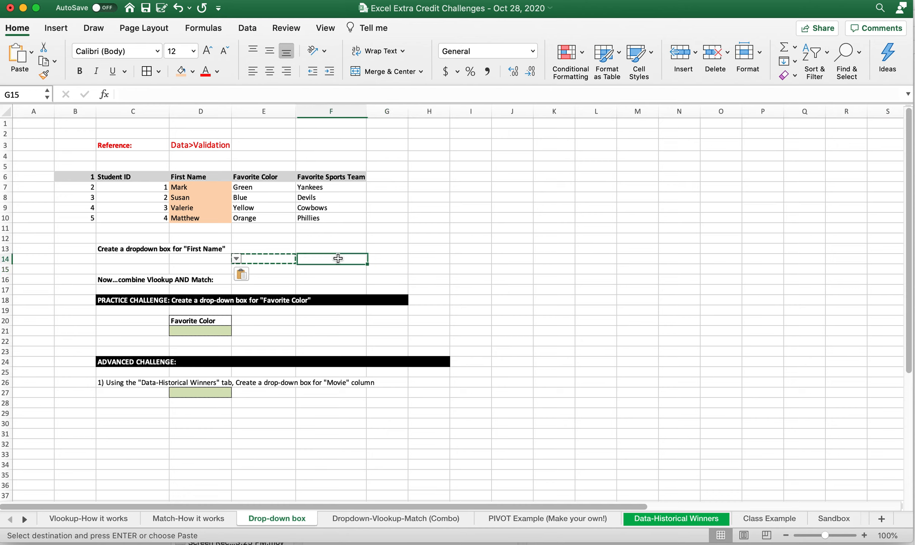
key(super+c)
drag(284, 258, 201, 258)
key(super+v)
click(297, 239)
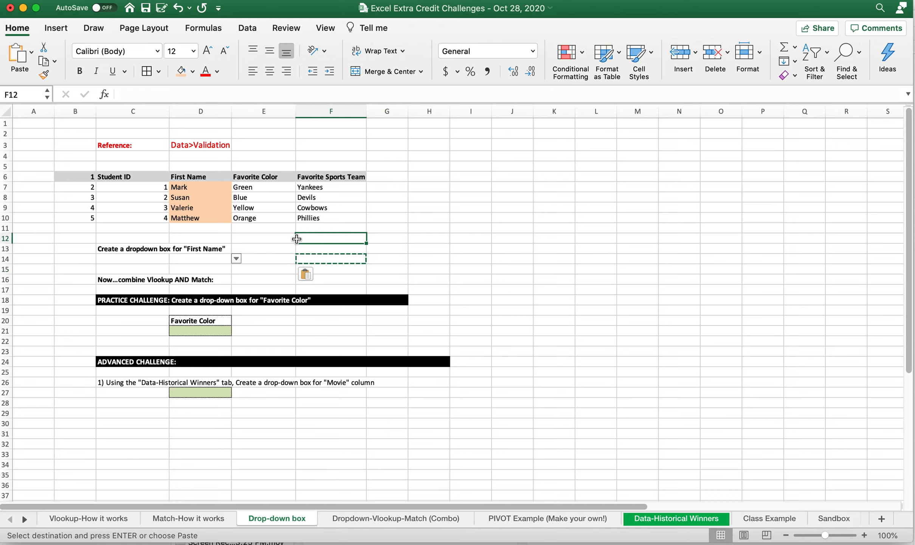
click(306, 257)
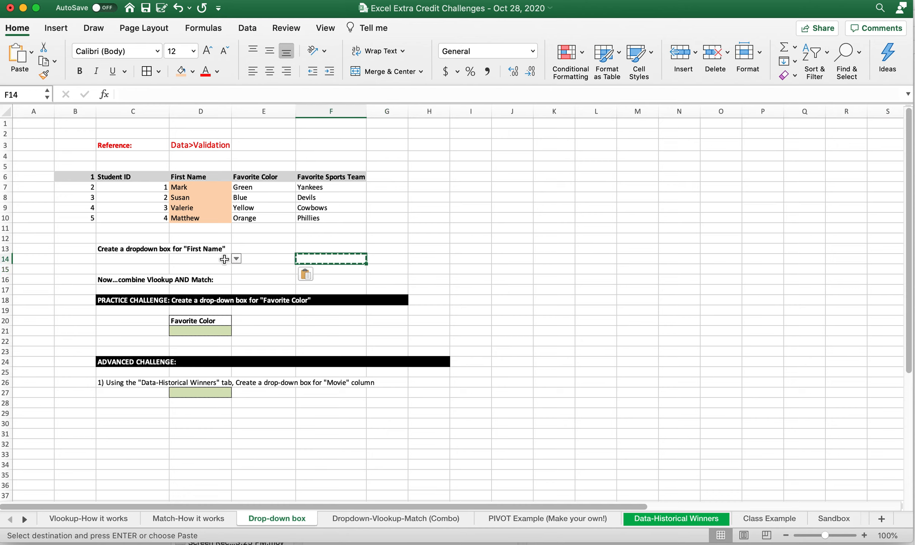
click(224, 258)
click(246, 241)
click(274, 260)
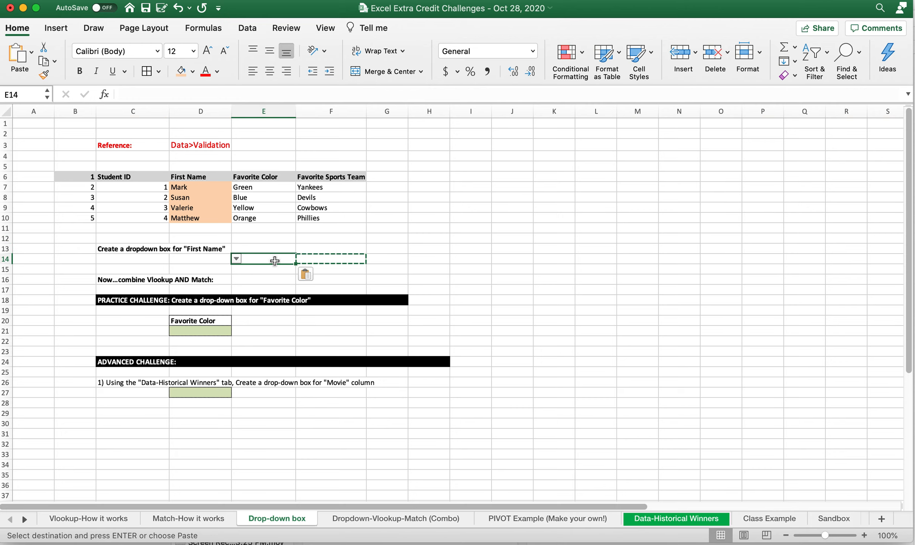
key(Escape)
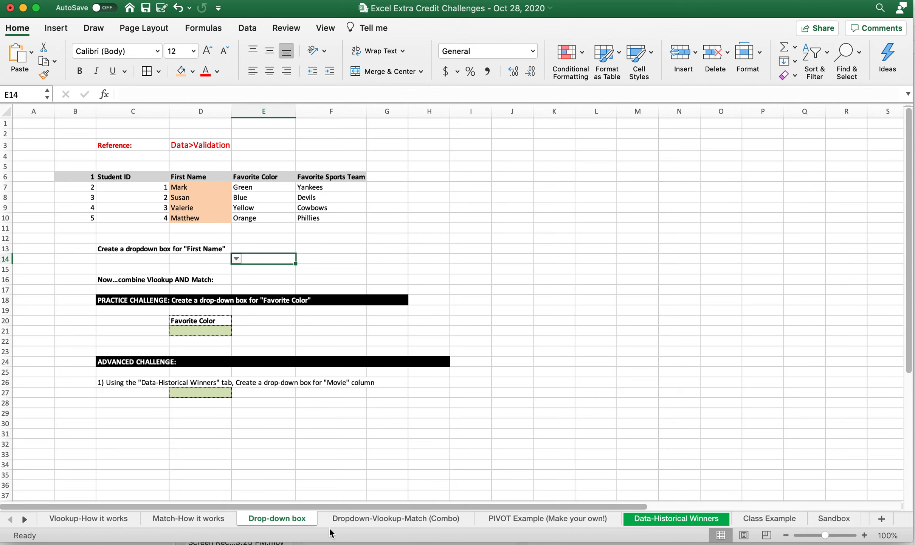
click(326, 517)
click(292, 516)
click(211, 260)
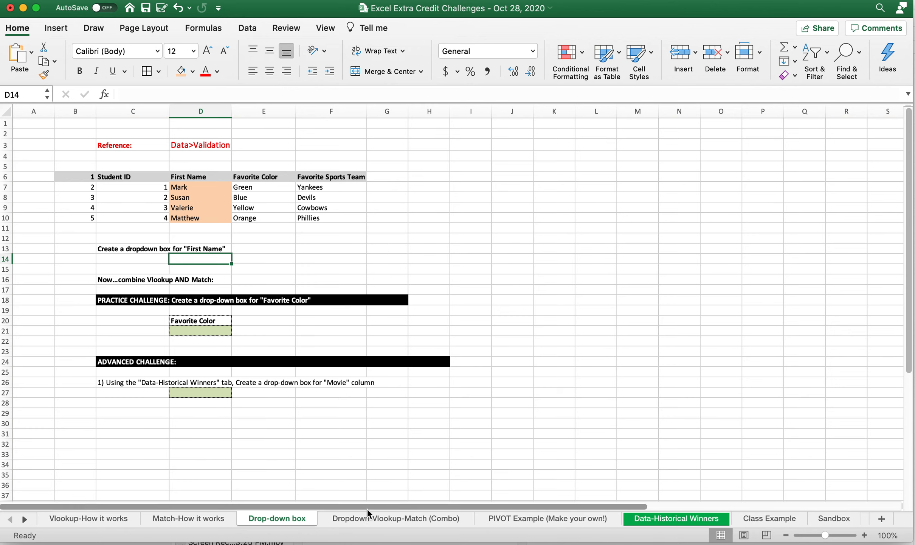
click(340, 517)
click(291, 516)
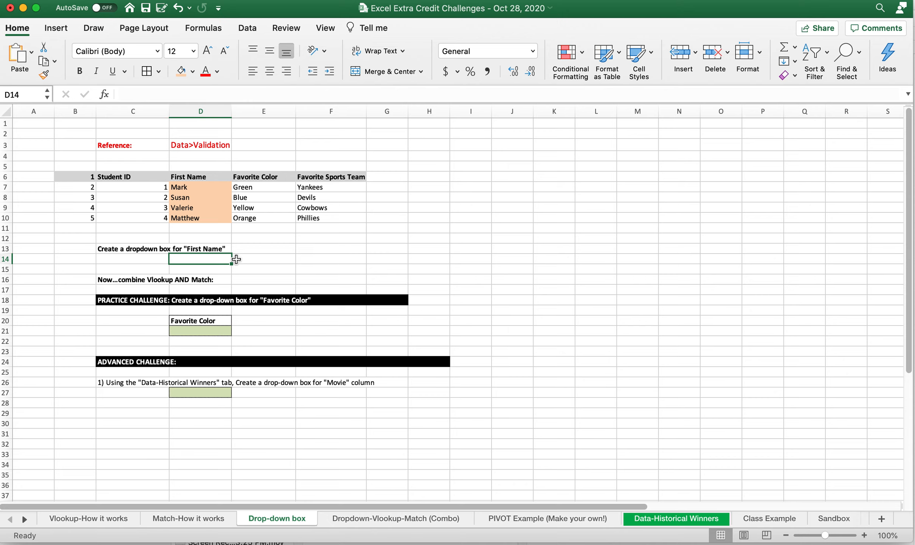
drag(146, 144, 209, 145)
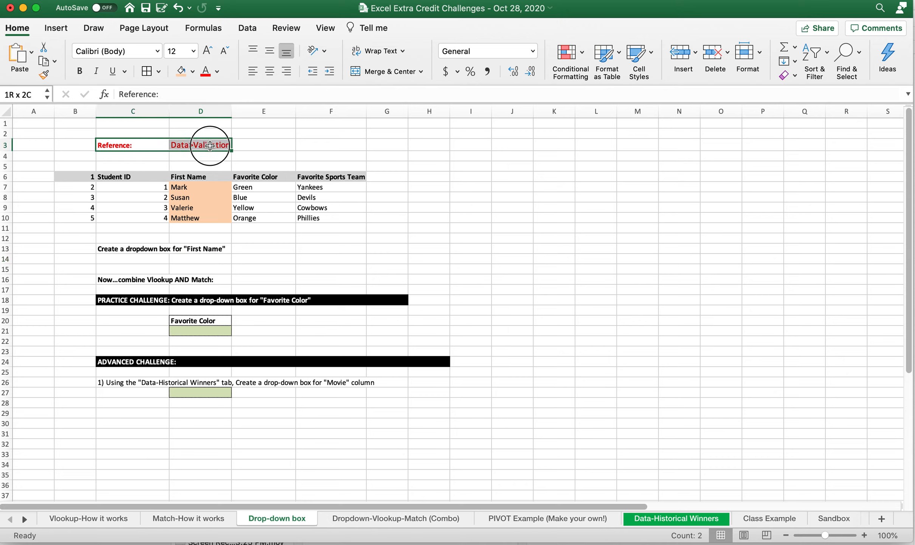
Step: Fill cell D14 with a light green background
click(222, 259)
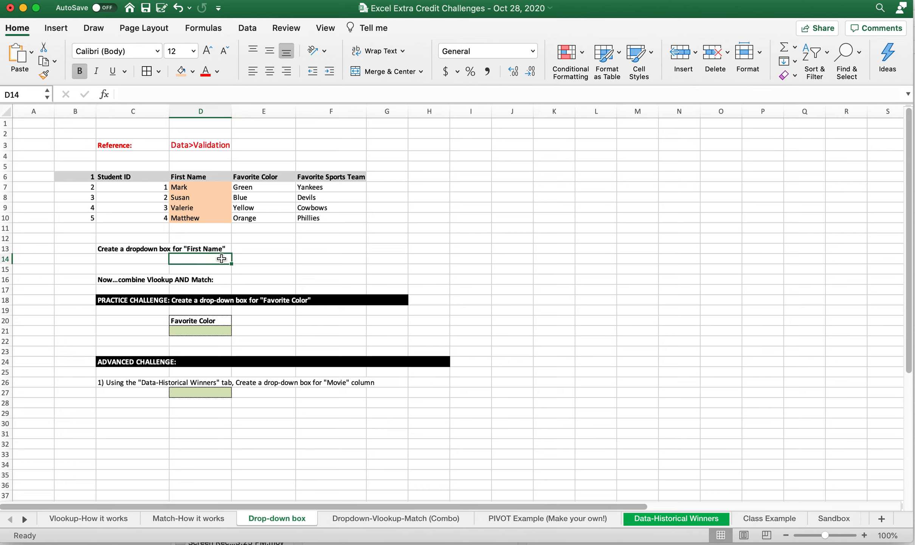
click(193, 70)
click(255, 143)
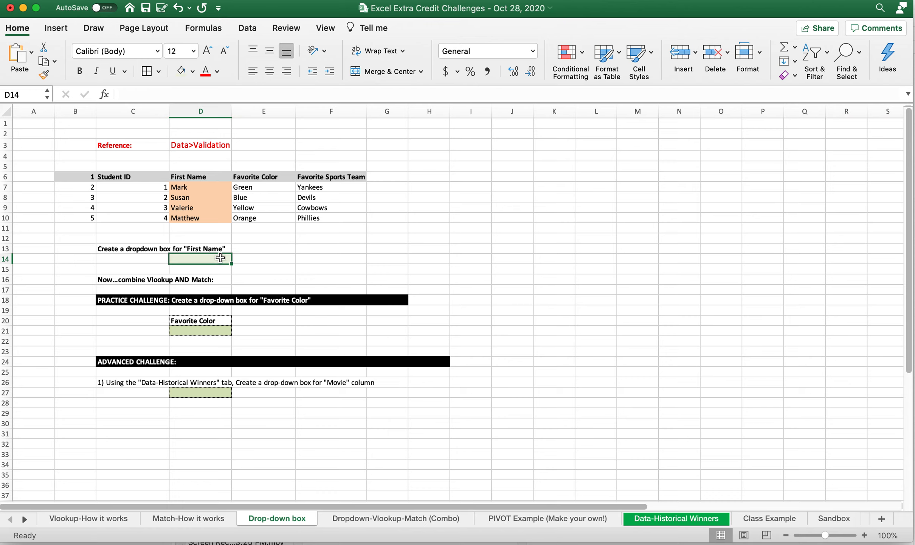
Step: Open Data Validation for D14 and set Allow to List
click(248, 29)
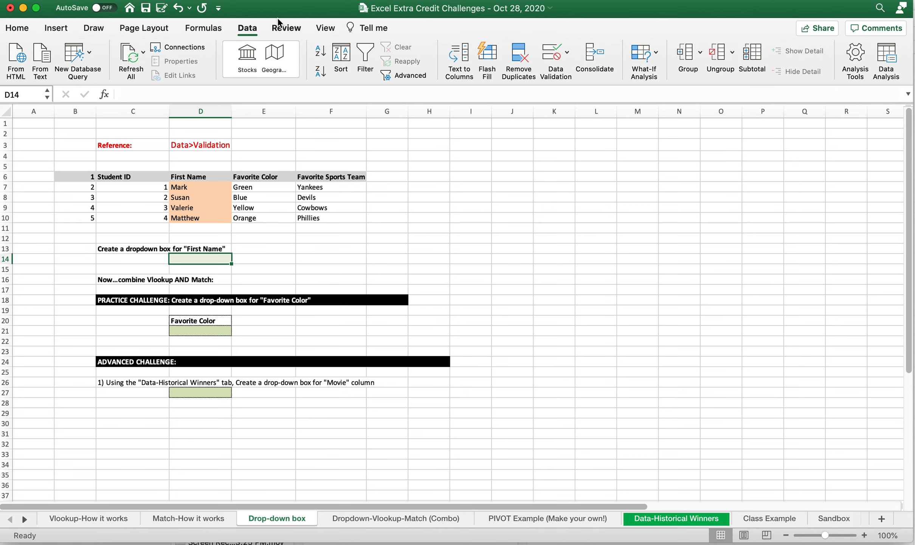
click(553, 50)
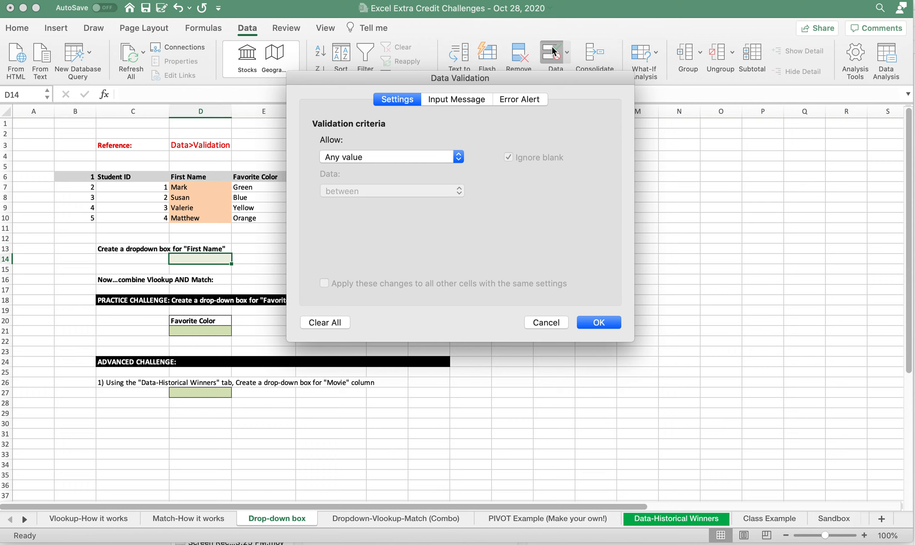
click(400, 155)
click(386, 157)
click(388, 156)
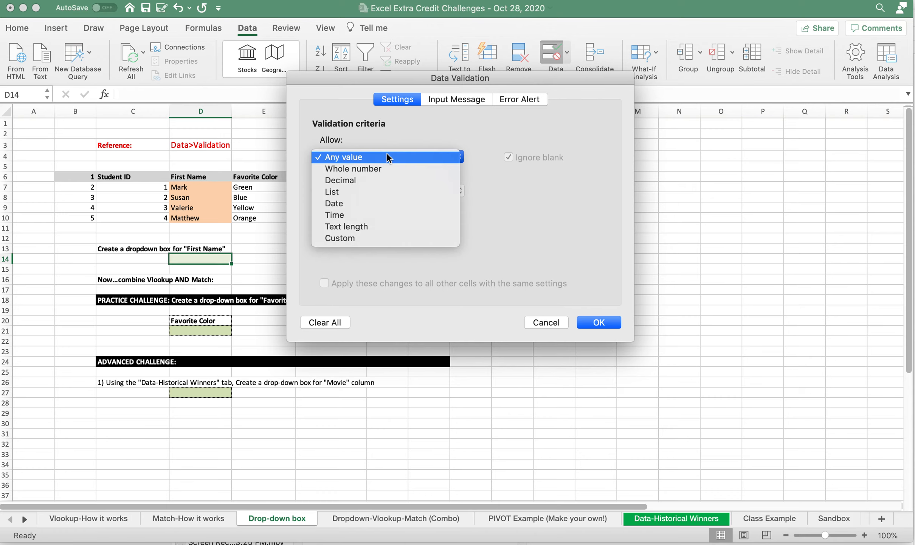
click(376, 191)
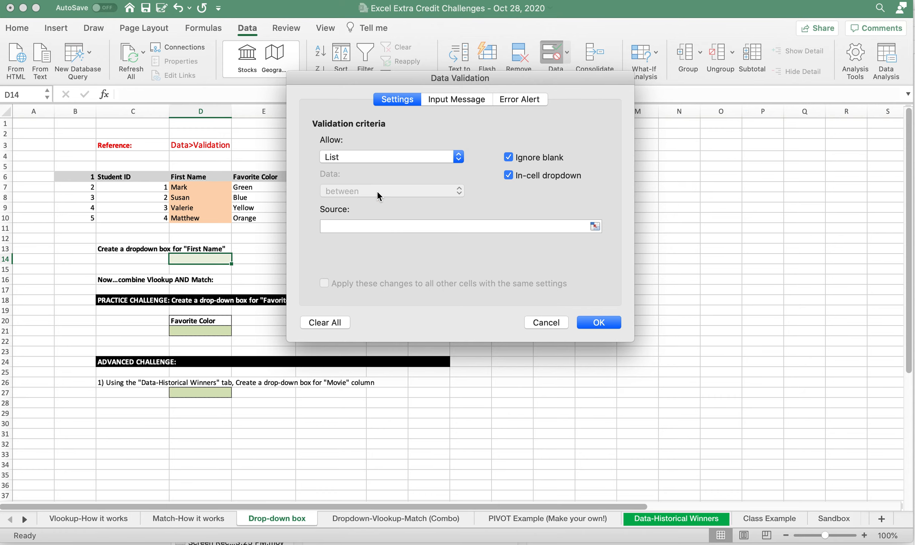
Step: Set the list source to the names in D7:D10 and confirm the validation
click(595, 225)
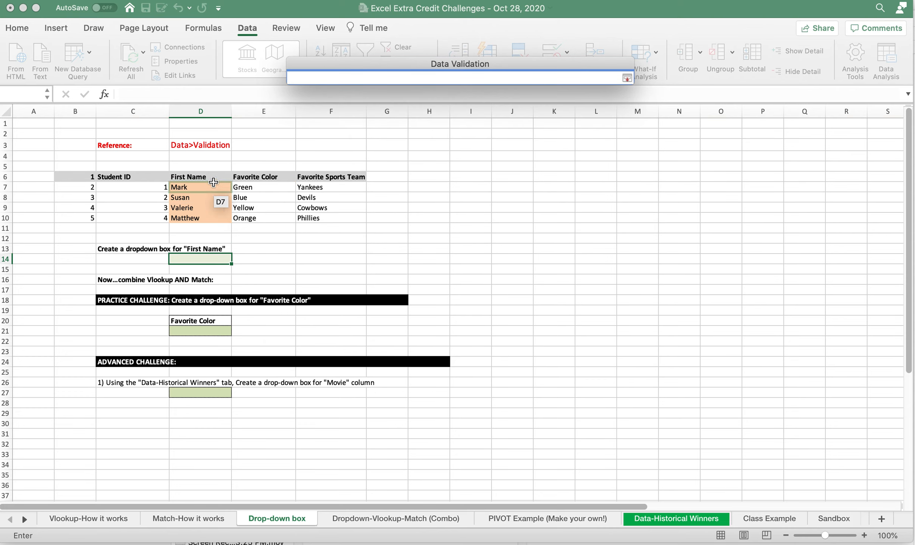
drag(209, 184, 193, 220)
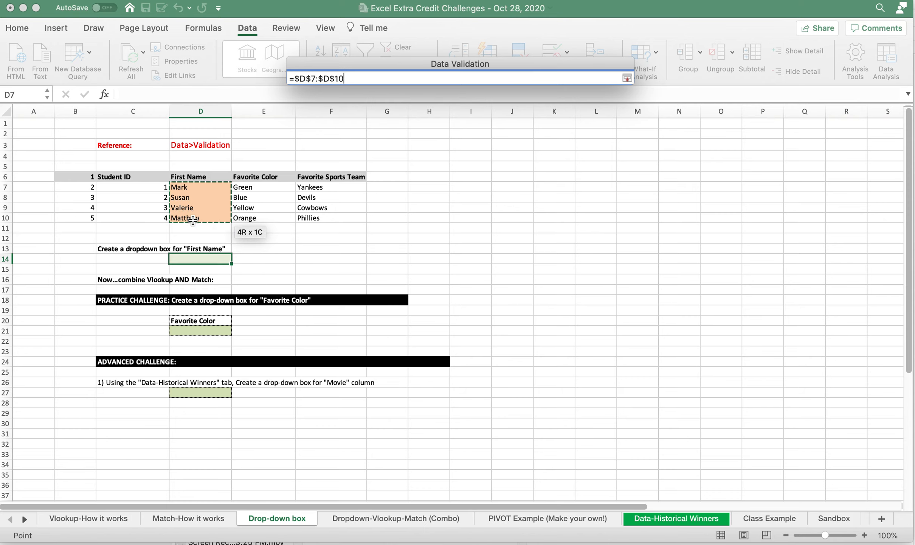
drag(244, 186, 249, 222)
drag(361, 187, 326, 218)
drag(188, 185, 216, 220)
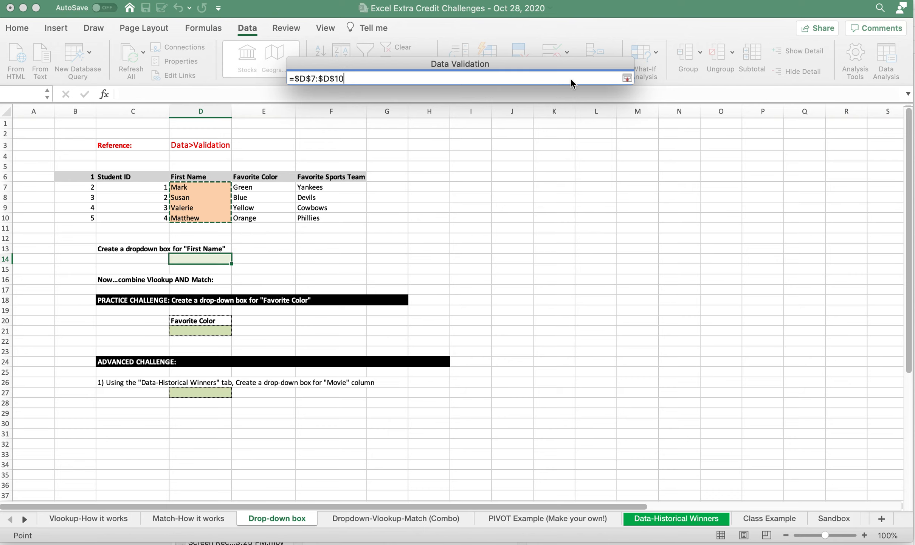
click(627, 78)
click(601, 321)
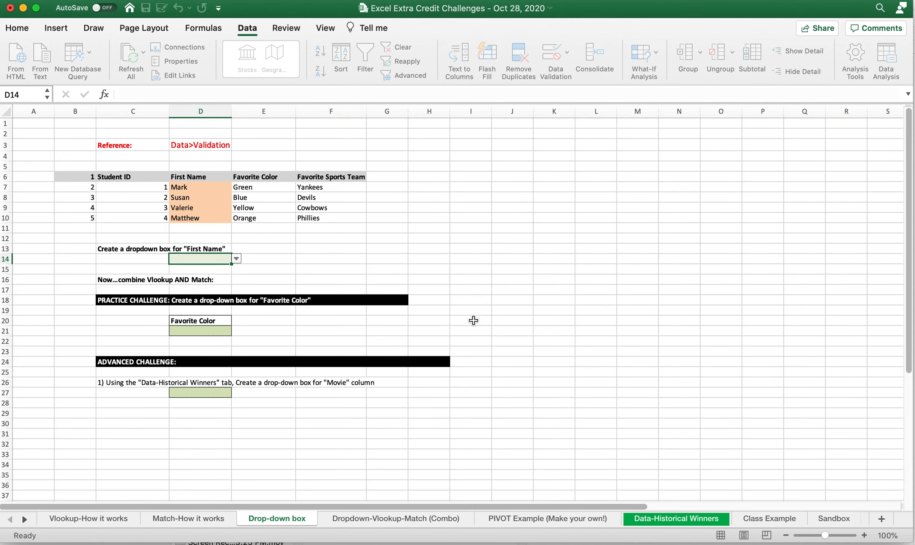
Step: Test the new drop-down by picking Susan, then clear D14 and select the Favorite Color cell D21
click(236, 259)
click(204, 282)
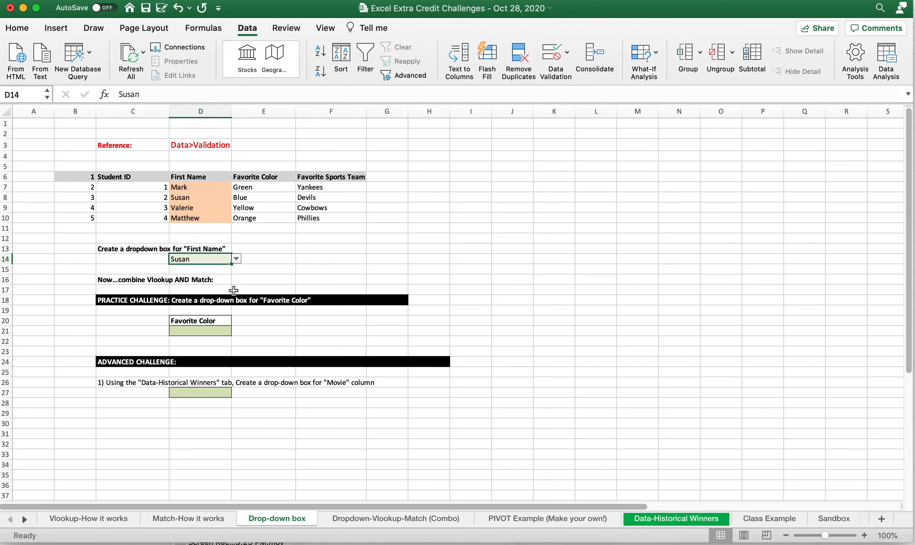
key(Delete)
click(225, 328)
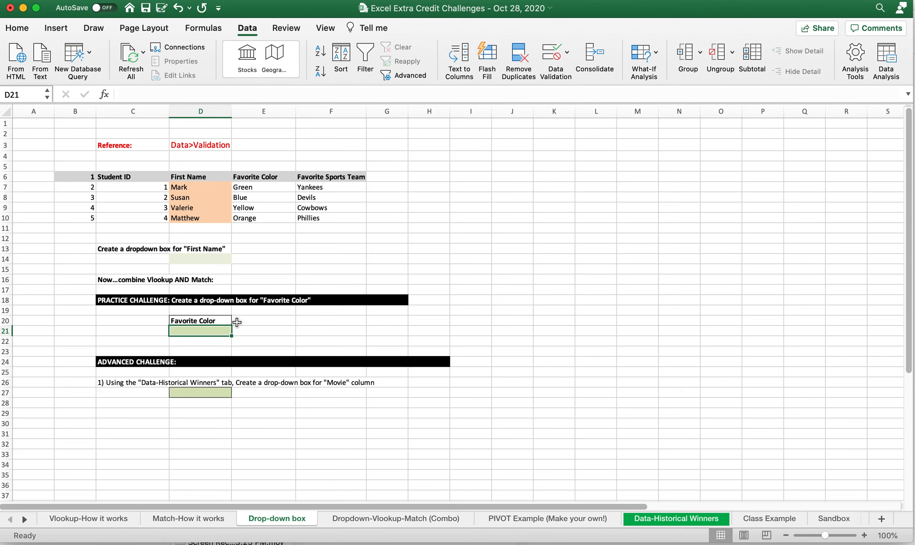
Step: Read the advanced challenge instruction and select cell D27 for the Movie drop-down
drag(279, 188, 278, 222)
click(155, 380)
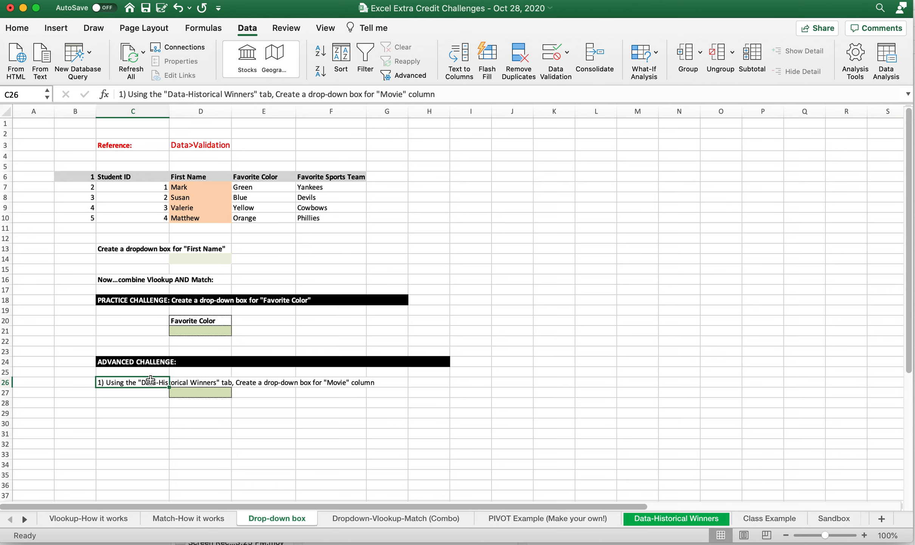
click(194, 395)
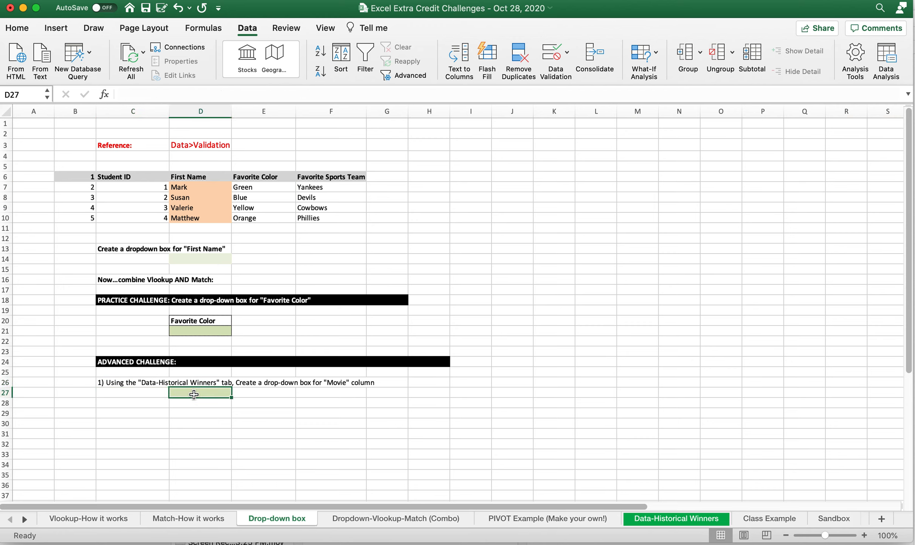
Step: Examine the movie names in column B of the Data-Historical Winners sheet from B3 down to the last row
click(668, 519)
click(82, 145)
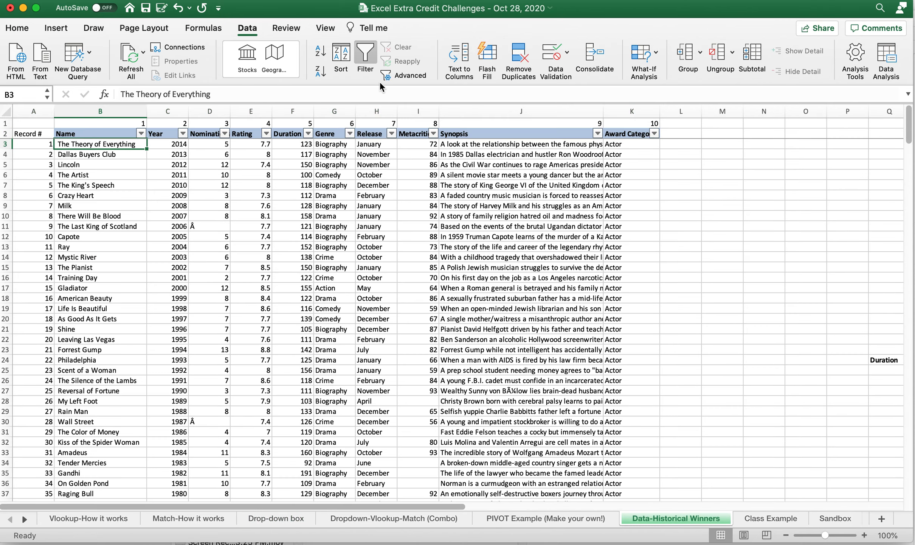
key(super+shift+Down)
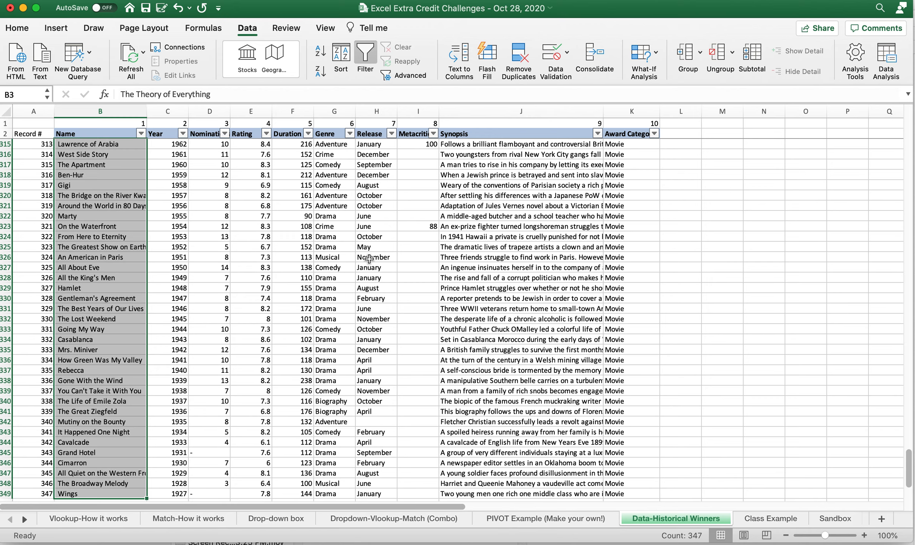
key(Up)
key(Down)
key(Down)
key(Up)
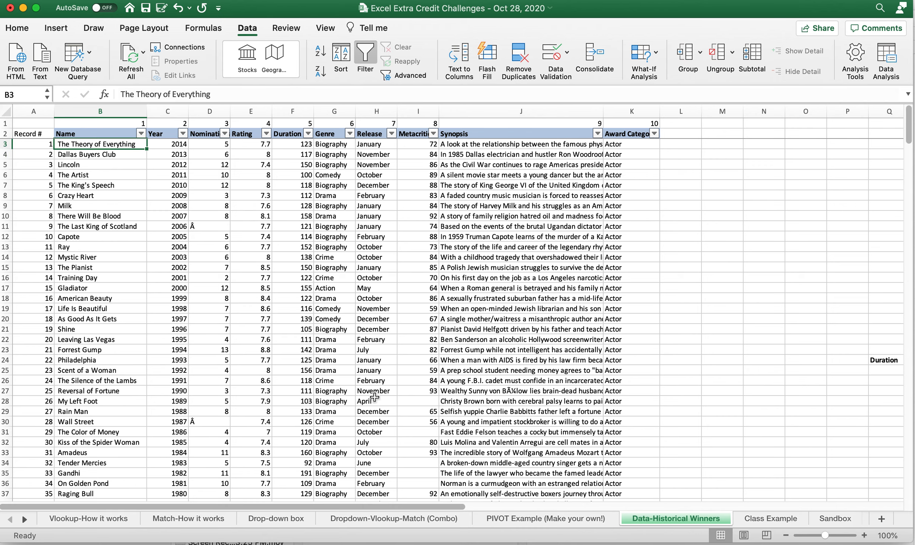
Step: Return to the Drop-down box sheet and select cell D27 again
click(259, 516)
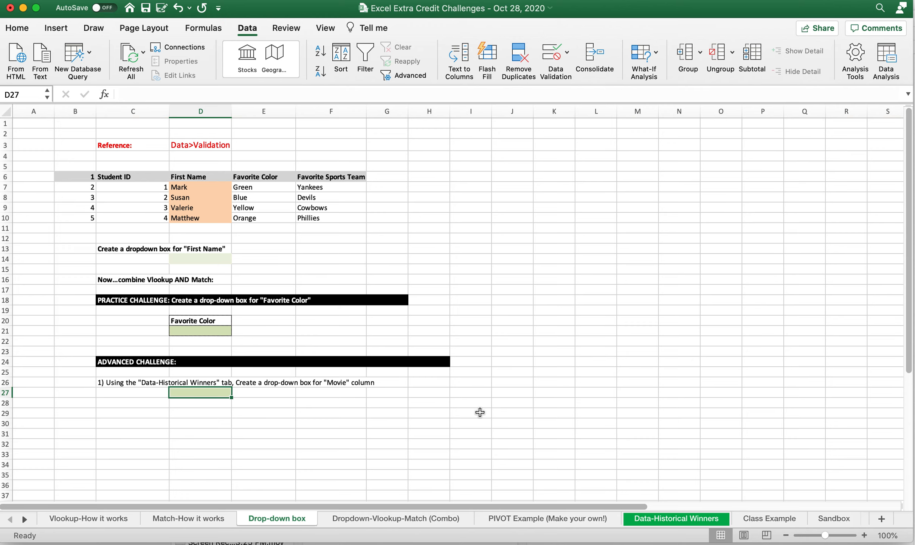
right_click(709, 514)
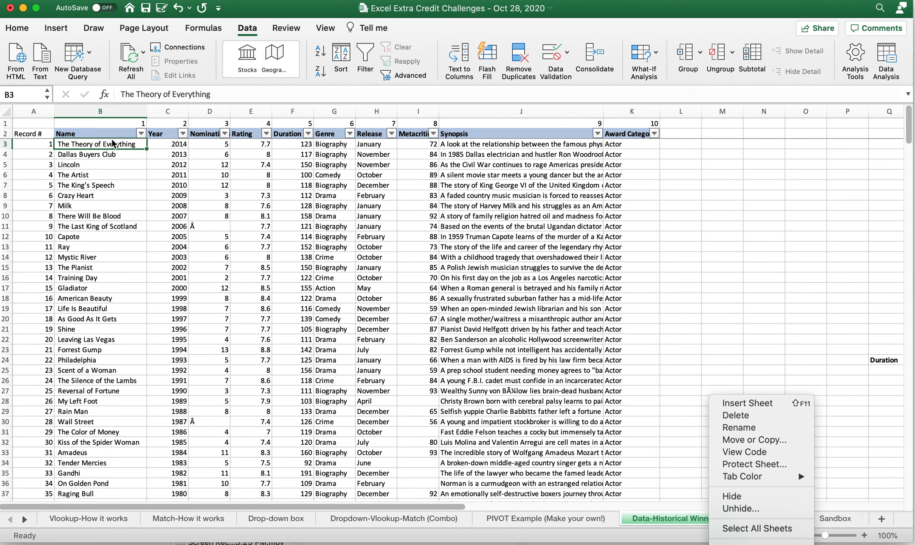
key(Up)
click(249, 524)
right_click(249, 524)
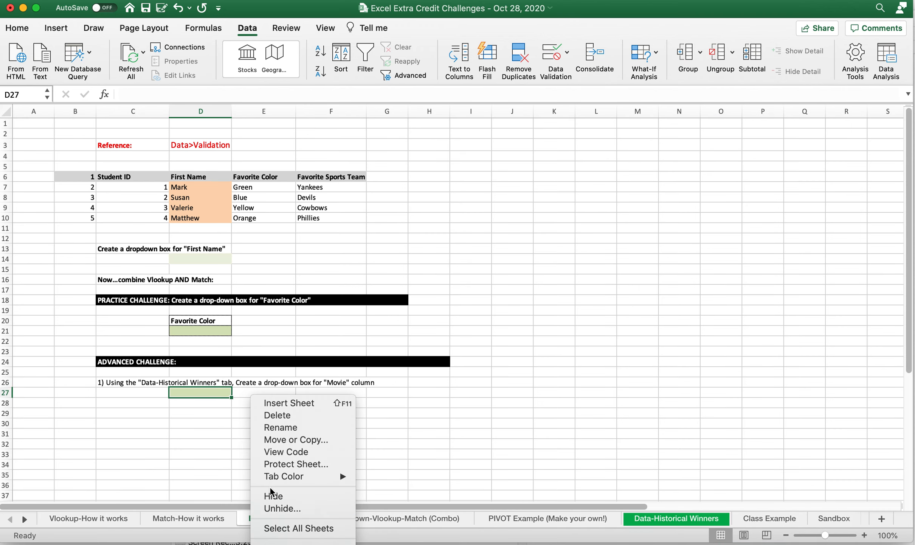
click(170, 396)
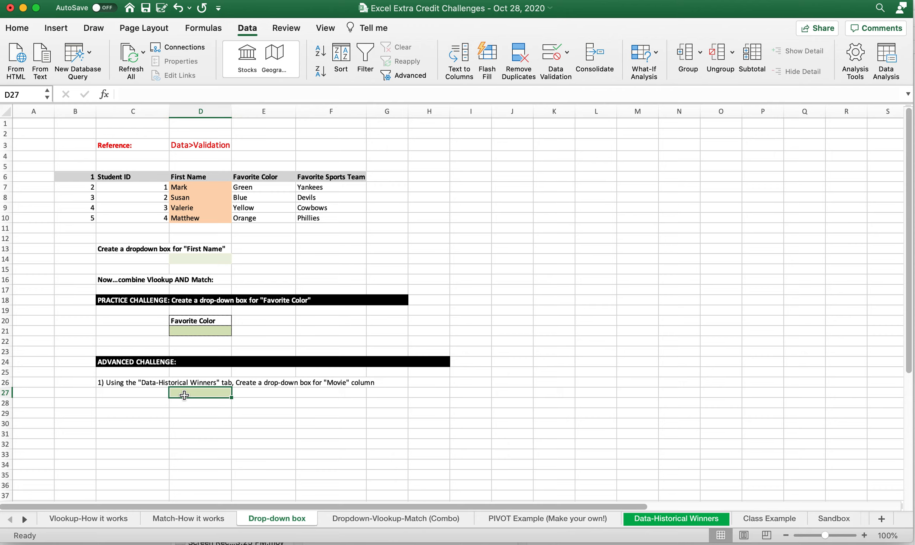